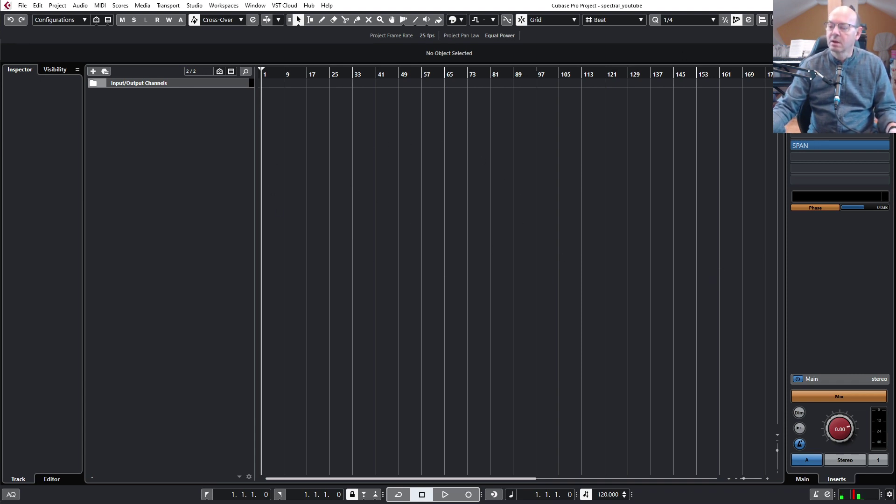
# Import the Vocal Throw video at bar 1 and place the project cursor near bar 22.
pyautogui.moveTo(564, 184); pyautogui.dragTo(262, 107)
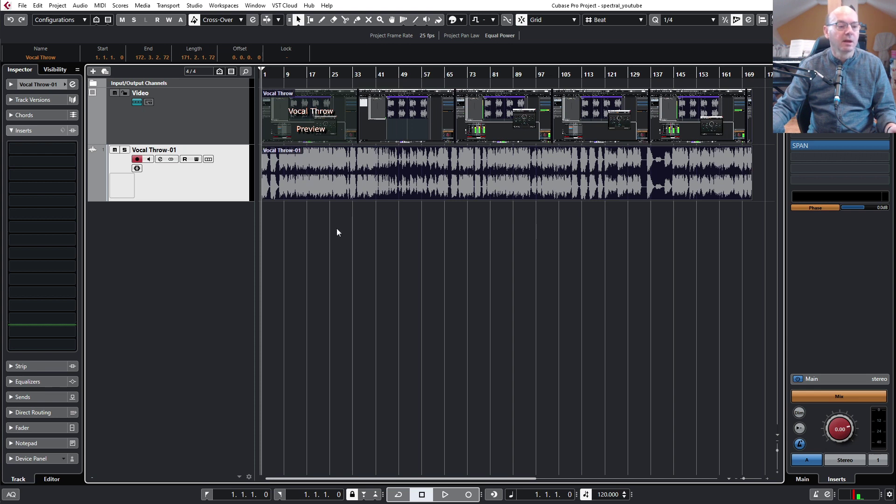
pyautogui.moveTo(324, 74); pyautogui.dragTo(324, 94)
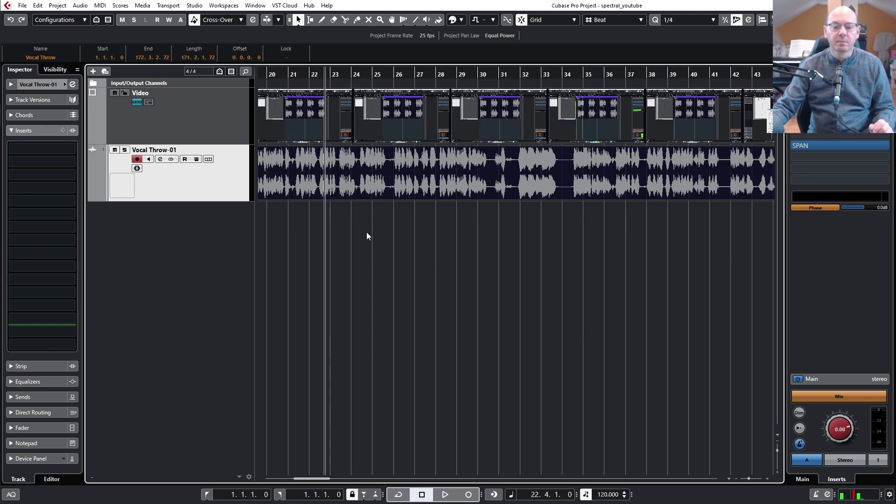
pyautogui.press('space')
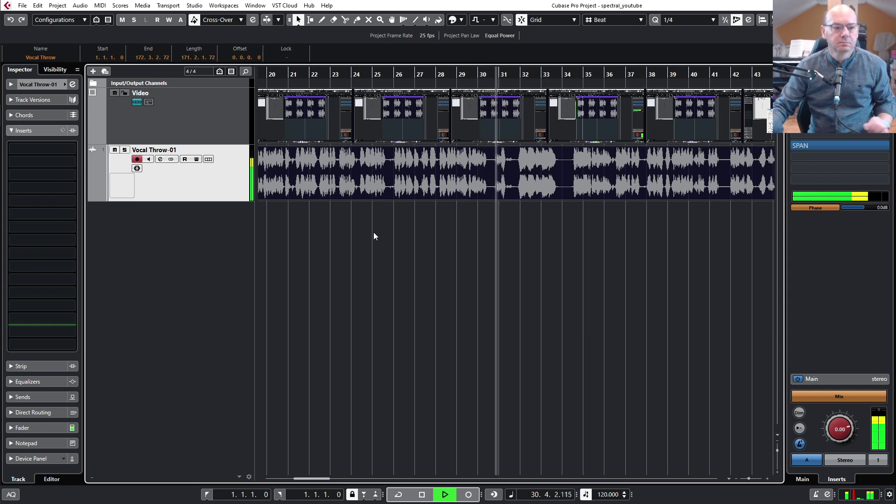
pyautogui.press('space')
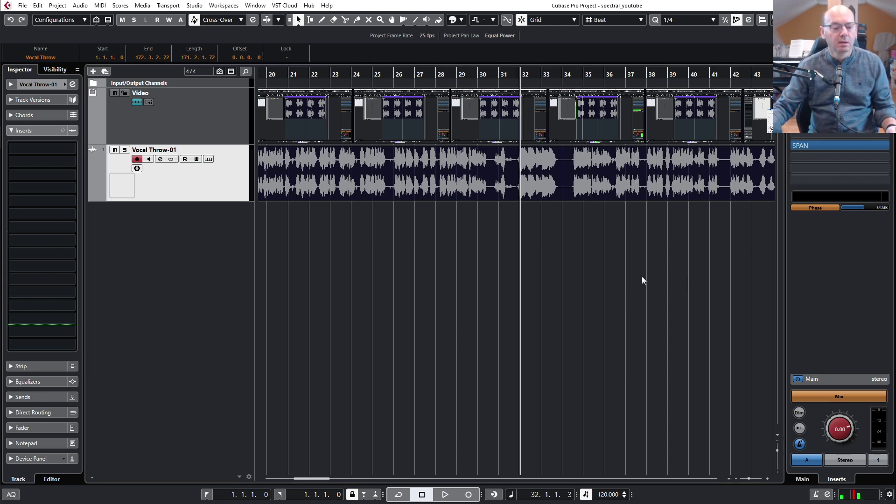
# Zoom out to the whole project and open the Vocal Throw-01 event through Extensions > SpectraLayers.
pyautogui.click(606, 245)
pyautogui.press('g')
pyautogui.press('g')
pyautogui.press('g')
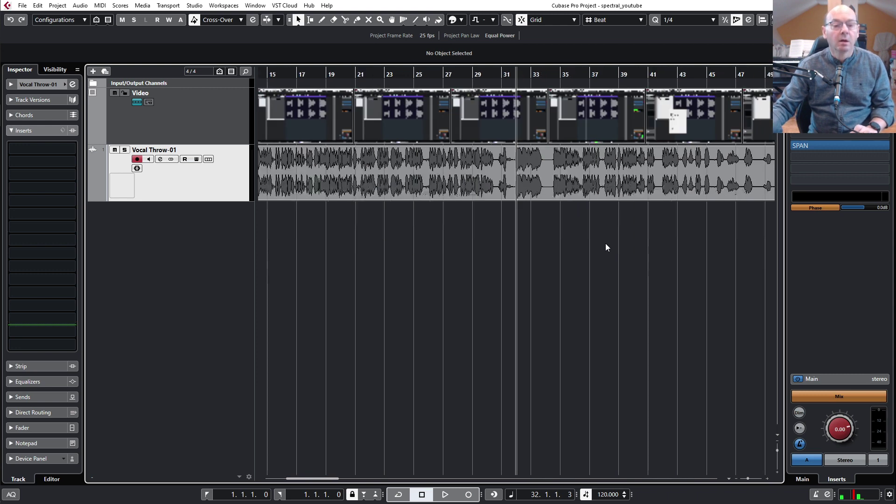
pyautogui.press('g')
pyautogui.press('g')
pyautogui.press('g')
pyautogui.press('g')
pyautogui.press('g')
pyautogui.press('g')
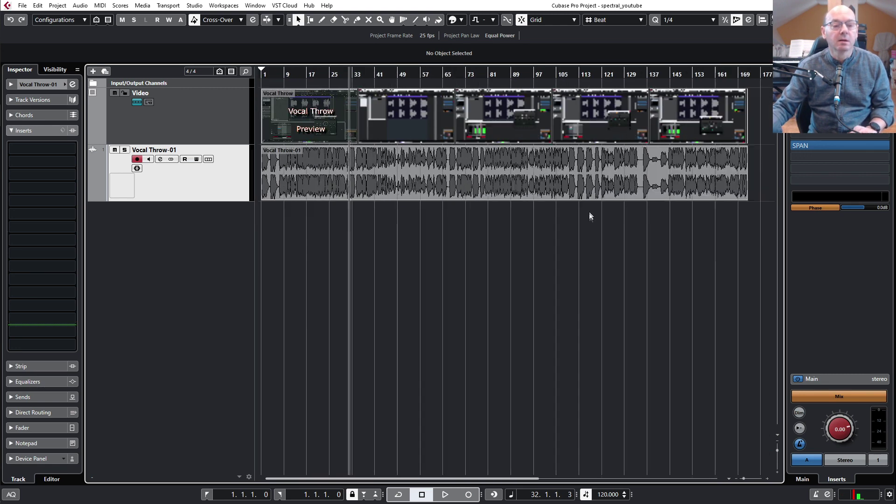
pyautogui.click(556, 186)
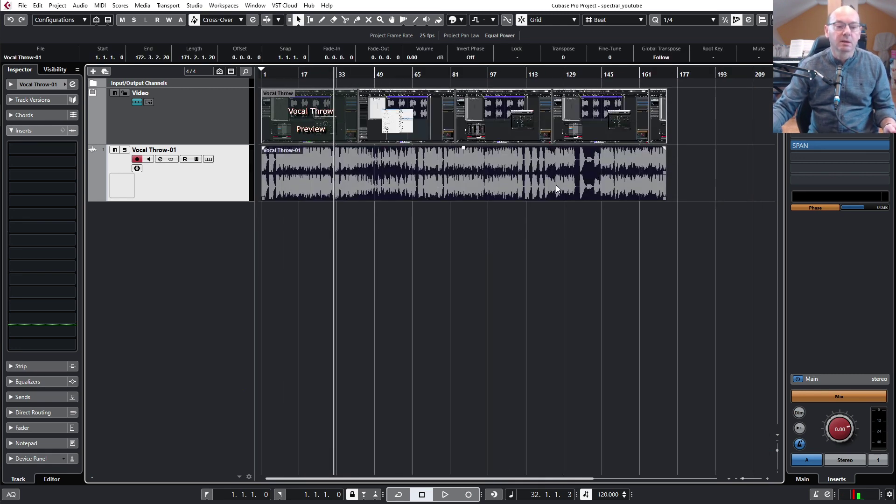
pyautogui.rightClick(556, 185)
pyautogui.moveTo(616, 226)
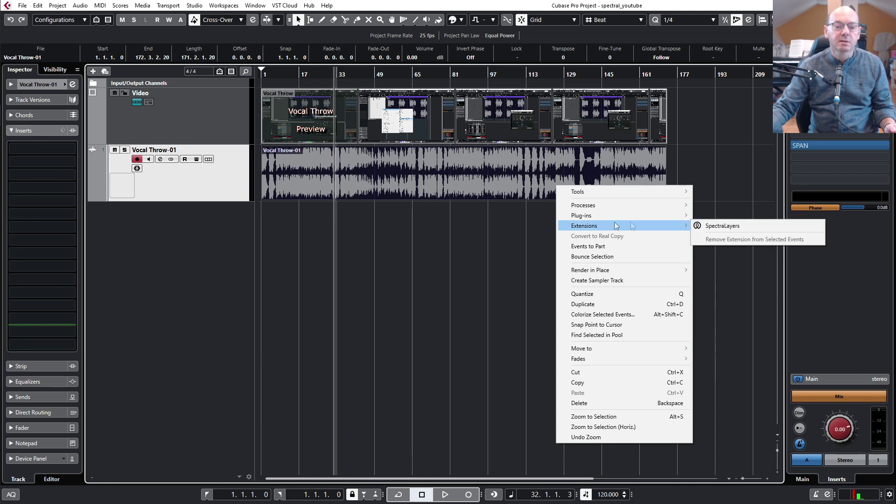
pyautogui.click(709, 227)
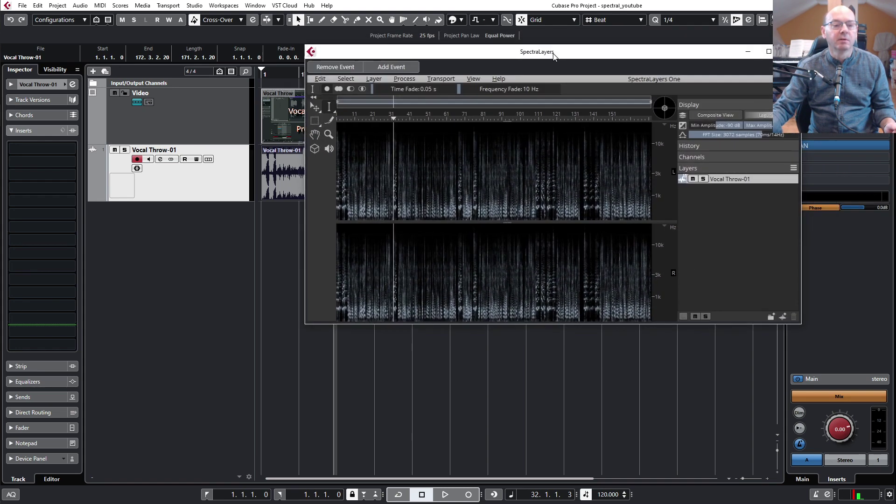
# Maximize SpectraLayers and narrow the time view to roughly 27–37.
pyautogui.click(767, 52)
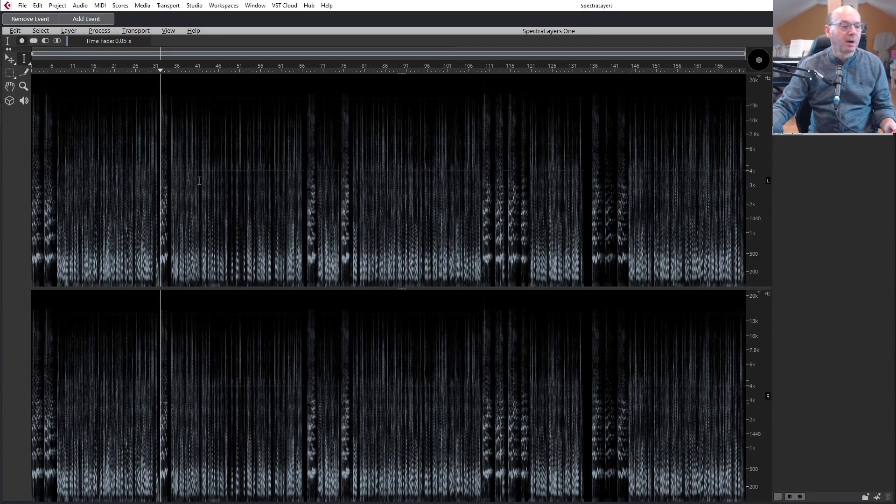
pyautogui.moveTo(32, 54); pyautogui.dragTo(151, 61)
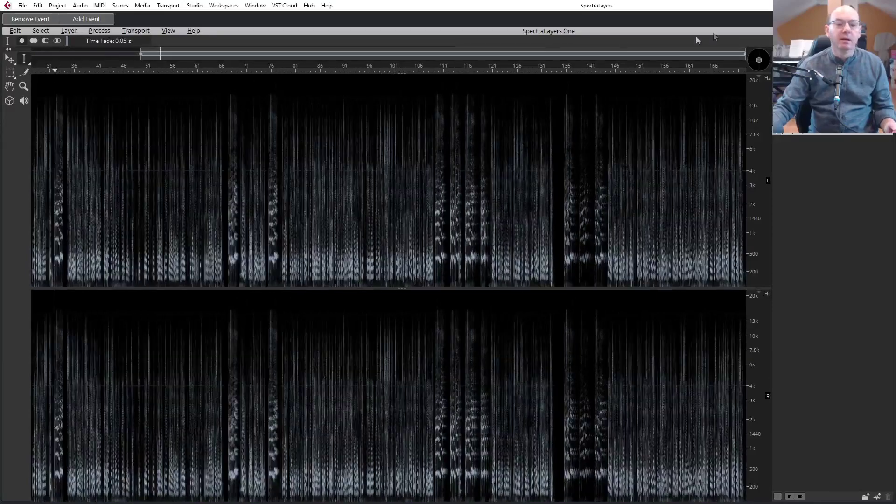
pyautogui.moveTo(746, 54); pyautogui.dragTo(181, 58)
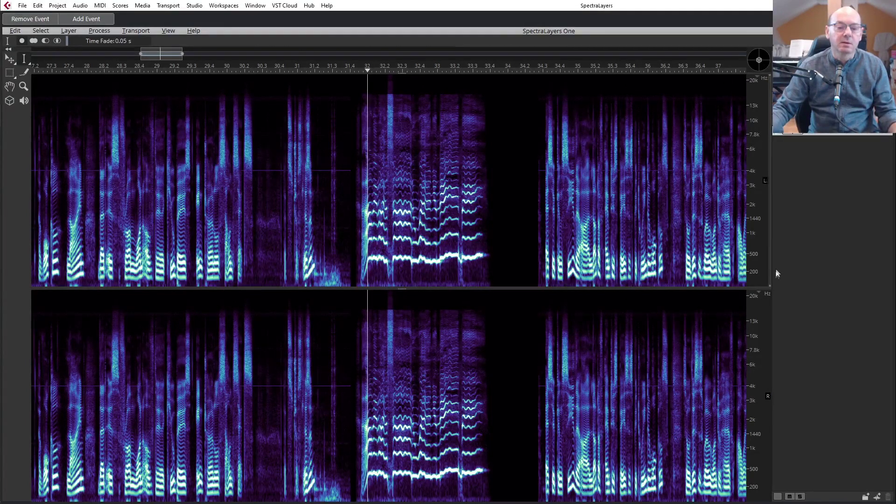
# Zoom the frequency range to 3.2k–5.2k Hz and tilt the spectrogram into 3D perspective.
pyautogui.moveTo(769, 284); pyautogui.dragTo(769, 192)
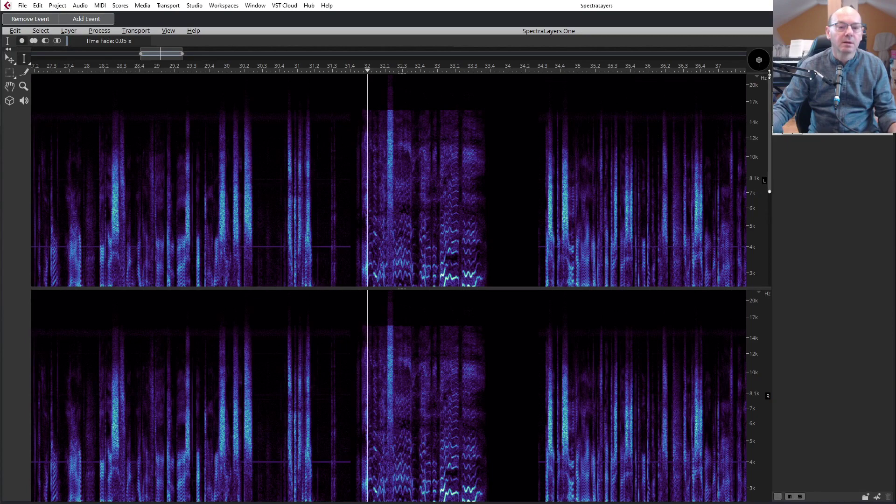
pyautogui.moveTo(769, 74); pyautogui.dragTo(769, 163)
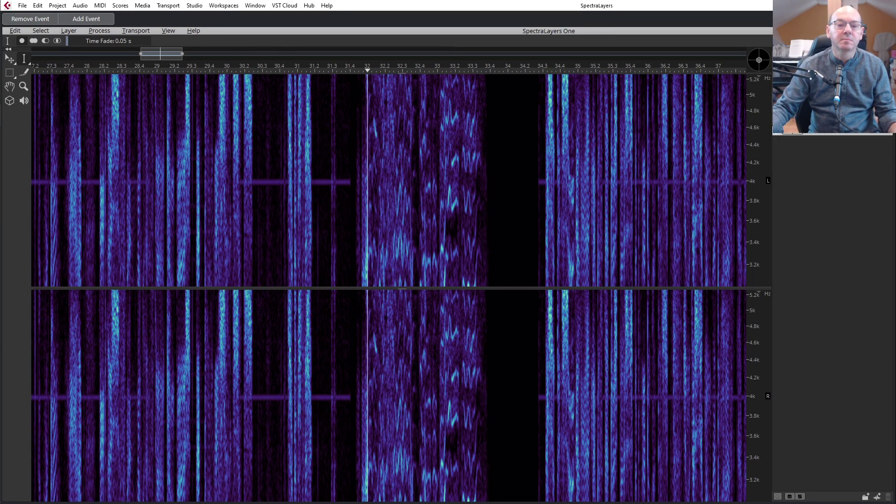
pyautogui.moveTo(758, 59)
pyautogui.mouseDown()
pyautogui.moveTo(746, 78)
pyautogui.moveTo(753, 84)
pyautogui.mouseUp()
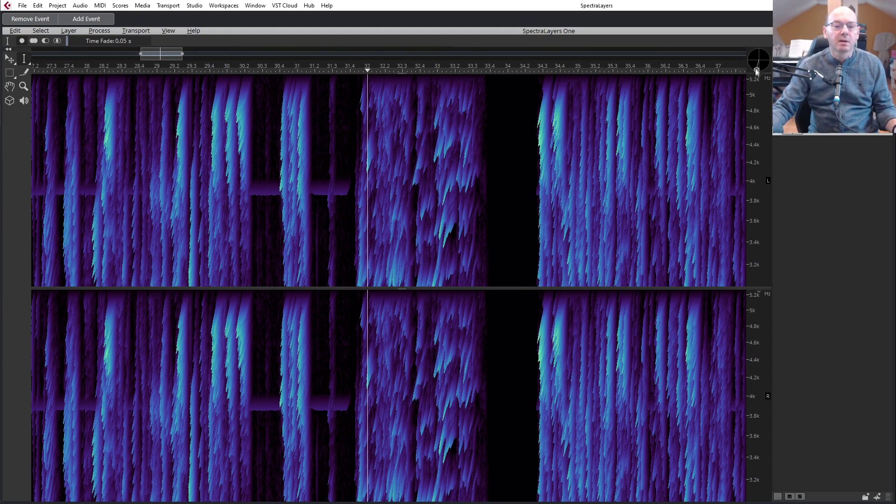
pyautogui.moveTo(751, 68)
pyautogui.mouseDown()
pyautogui.moveTo(757, 60)
pyautogui.moveTo(745, 50)
pyautogui.moveTo(760, 67)
pyautogui.mouseUp()
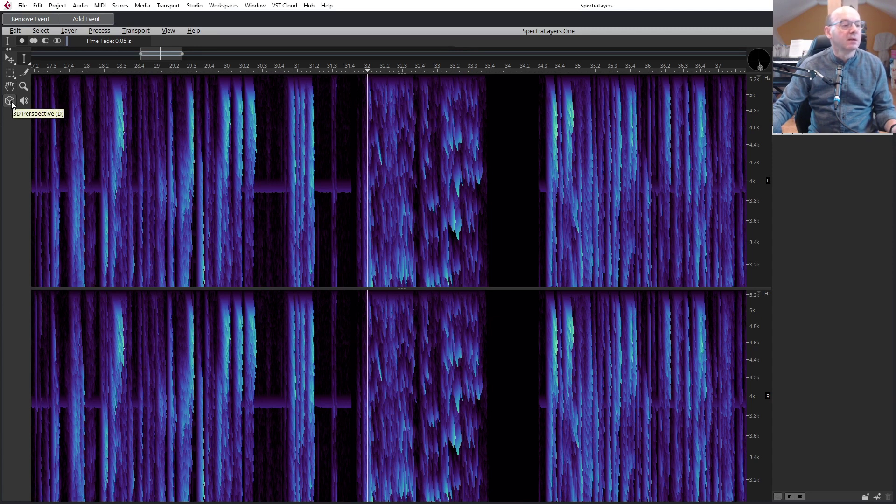
# Reset the 3D view to flat and zoom the frequencies to about 3.8k–4.24k Hz.
pyautogui.click(9, 101)
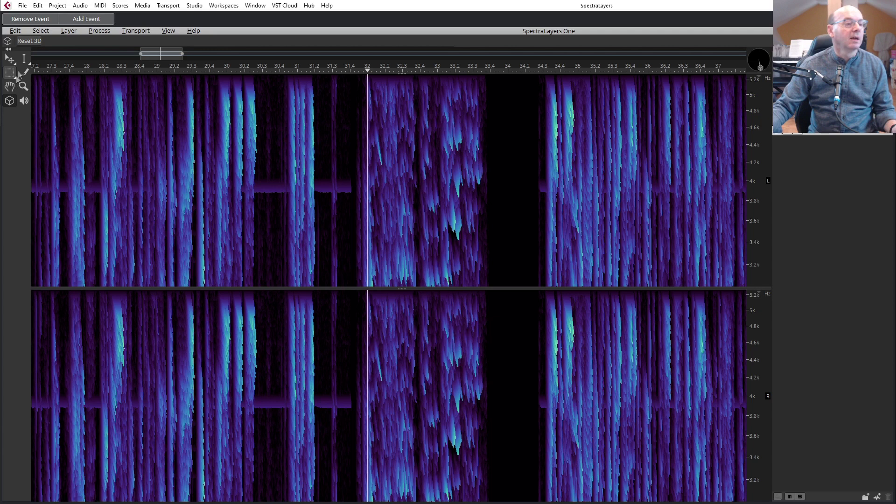
pyautogui.click(29, 41)
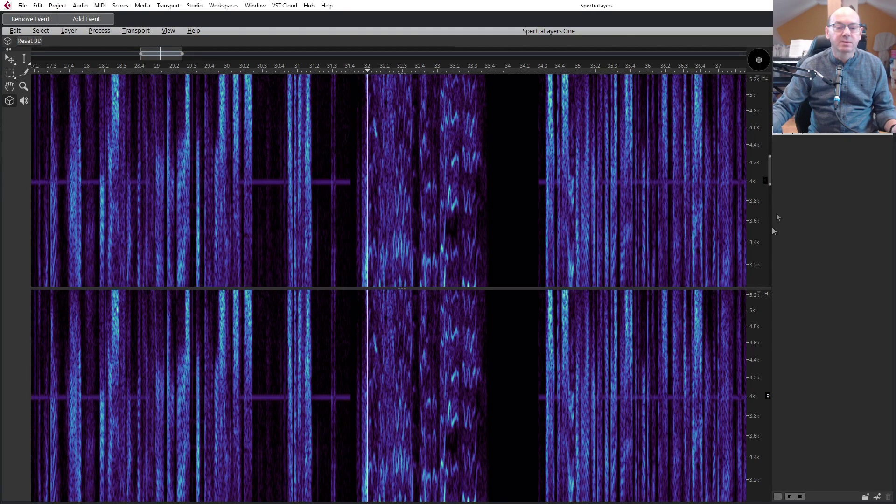
pyautogui.moveTo(767, 184); pyautogui.dragTo(768, 160)
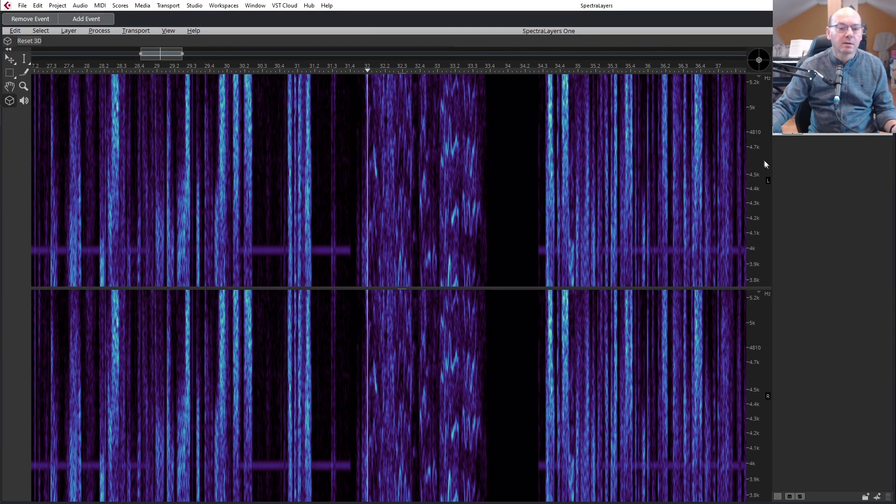
pyautogui.moveTo(773, 178)
pyautogui.moveTo(769, 157); pyautogui.dragTo(769, 169)
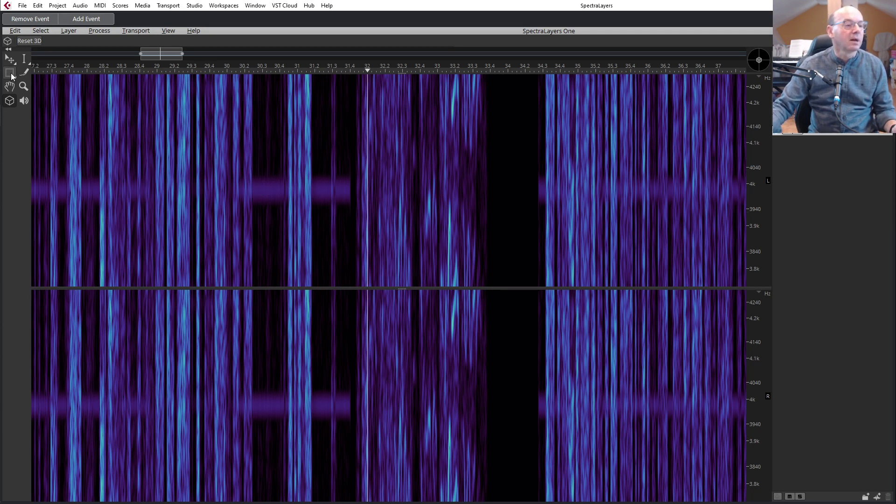
# Box-select the 4 kHz noise line in both channels up to about 32.
pyautogui.click(10, 73)
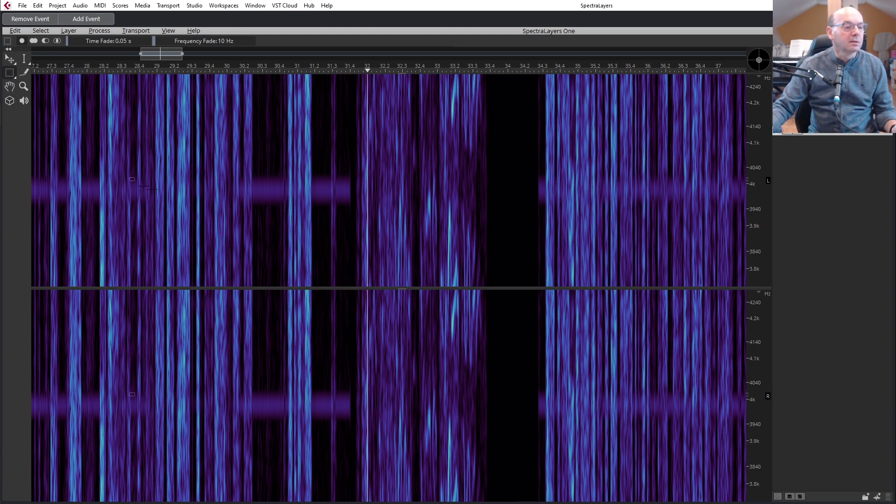
pyautogui.moveTo(139, 187); pyautogui.dragTo(188, 198)
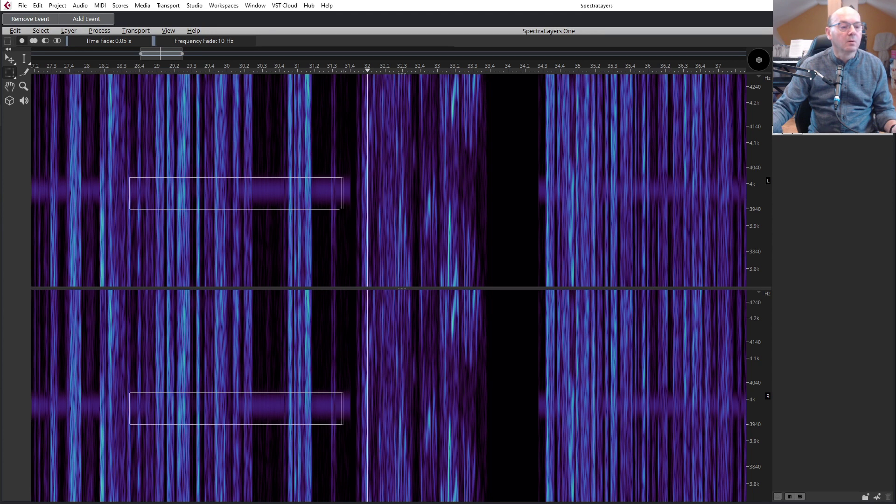
pyautogui.moveTo(367, 206); pyautogui.dragTo(366, 206)
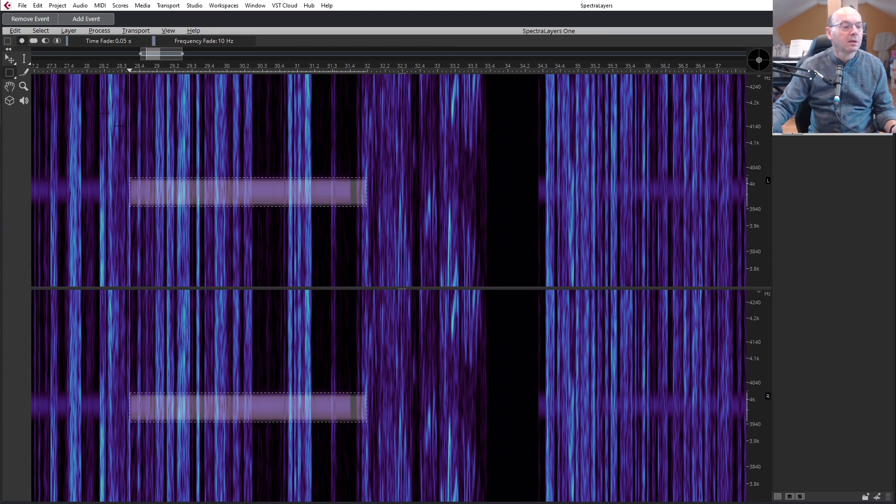
# Play back from about 27.3 to hear the marked noise, then clear the selection.
pyautogui.click(55, 69)
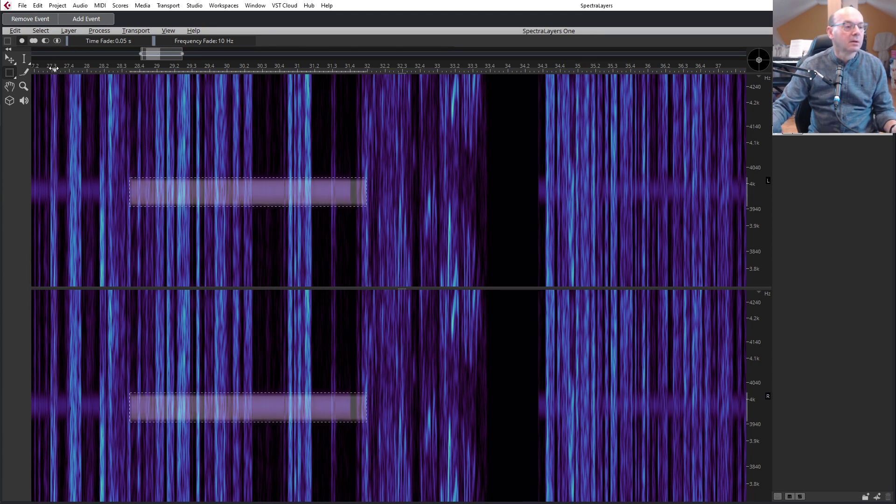
pyautogui.press('space')
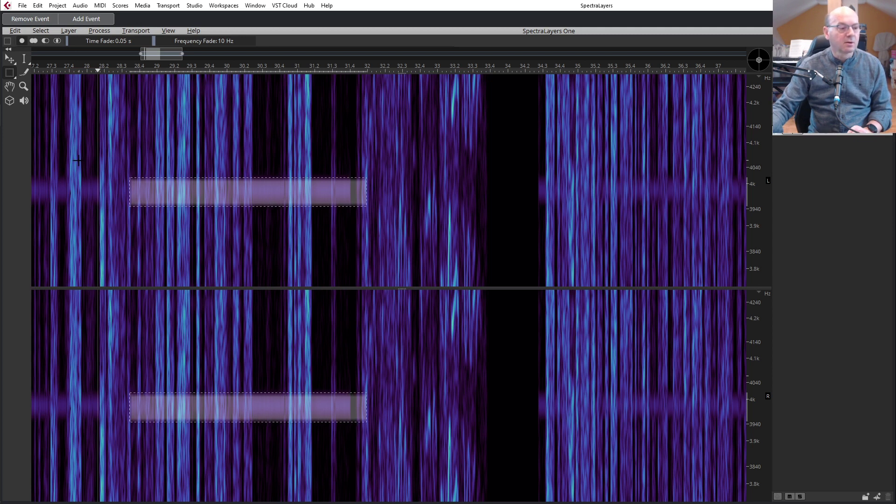
pyautogui.press('space')
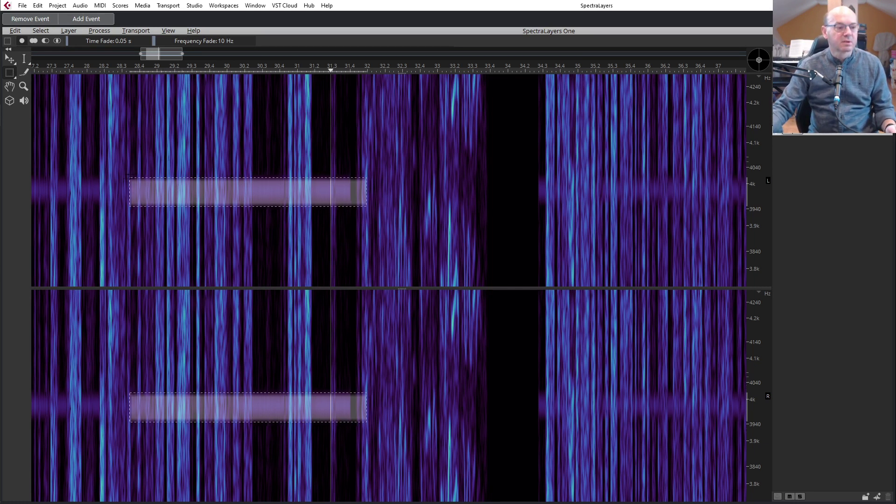
pyautogui.click(352, 139)
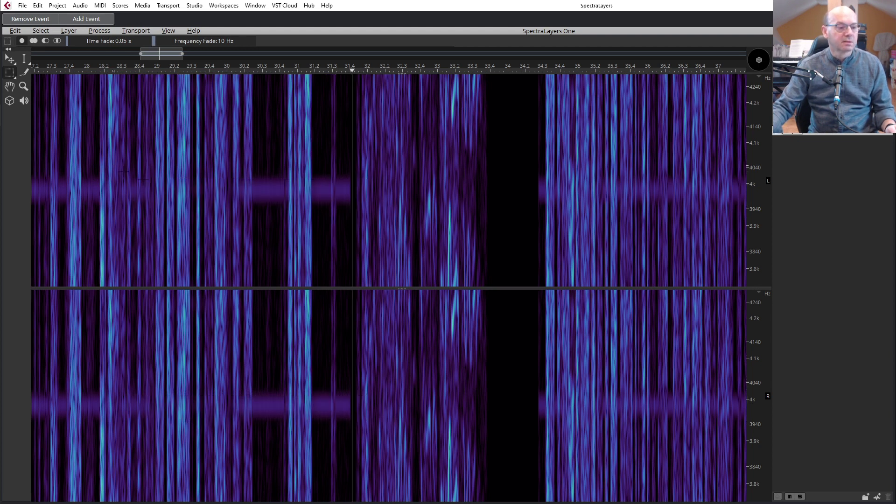
# Mark the 4 kHz band from 28.2 to 32 s and audition it from about 29.3 s.
pyautogui.moveTo(112, 166); pyautogui.dragTo(373, 215)
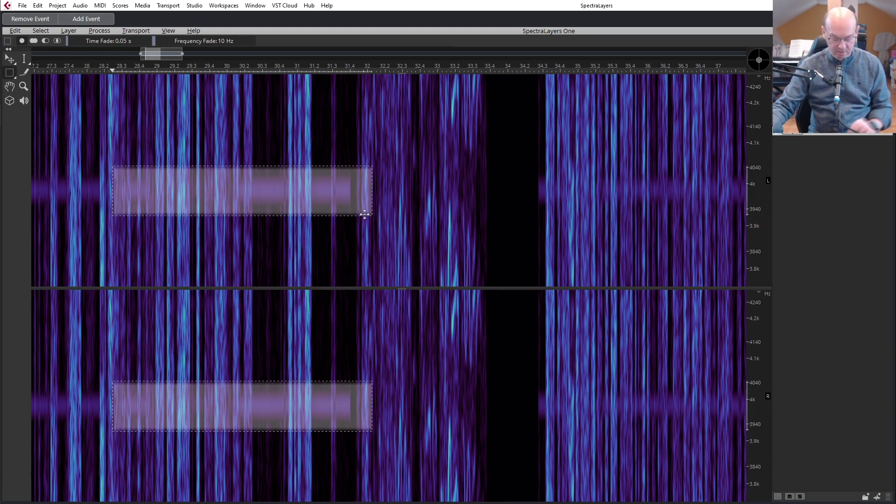
pyautogui.click(192, 100)
pyautogui.press('space')
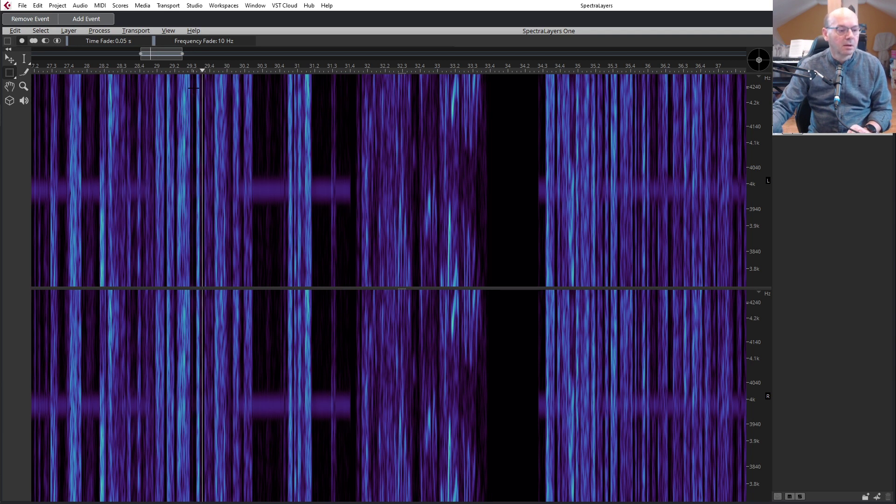
pyautogui.press('space')
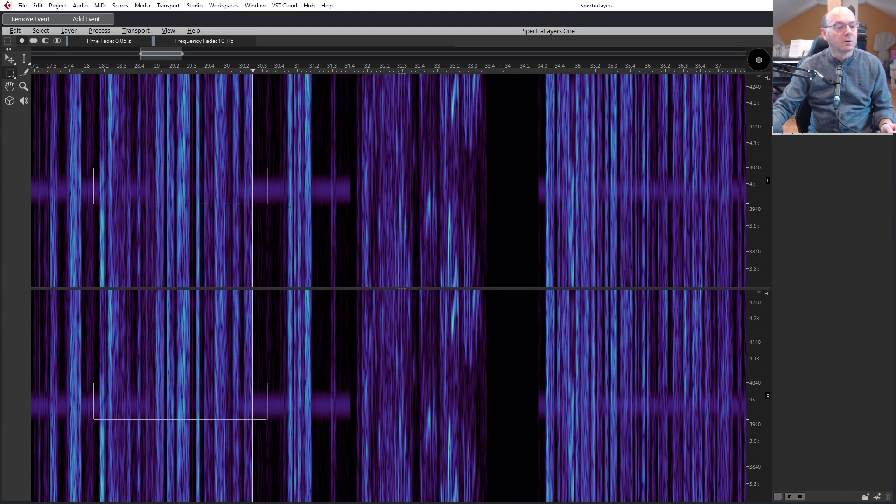
# Reselect the 4 kHz band and delete it from both channels.
pyautogui.moveTo(368, 211); pyautogui.dragTo(368, 211)
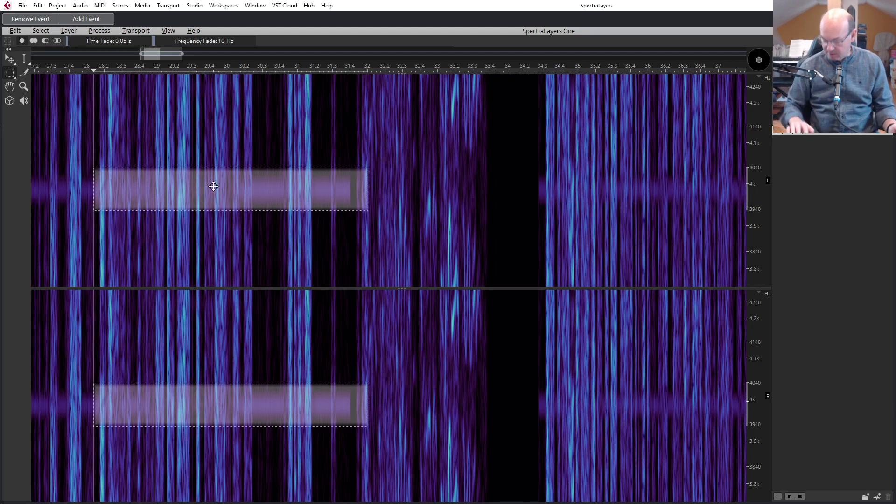
pyautogui.press('Delete')
pyautogui.click(205, 118)
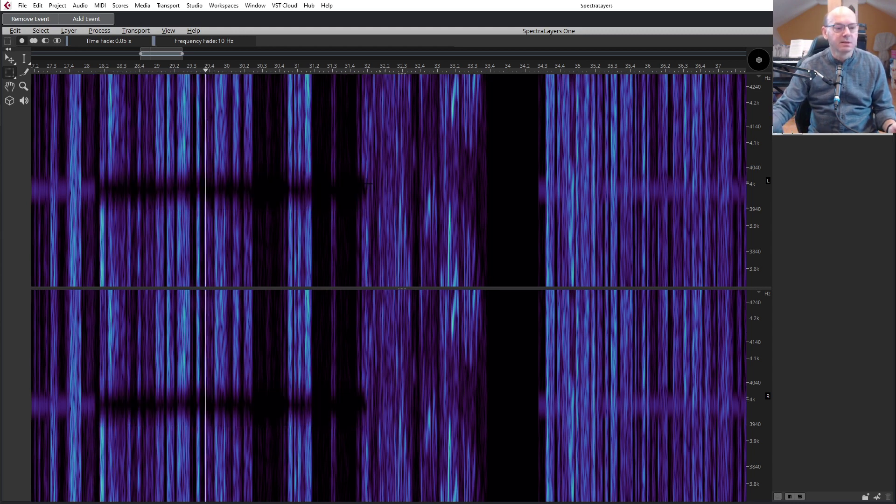
pyautogui.click(39, 70)
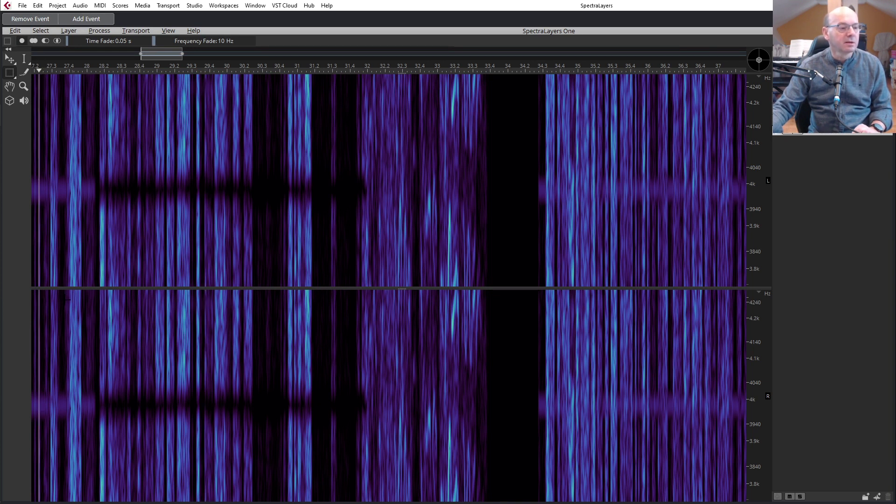
pyautogui.press('space')
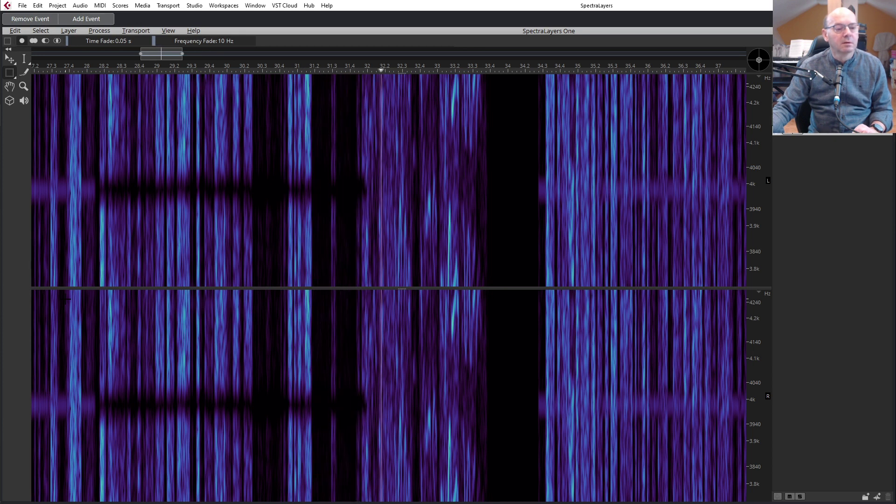
pyautogui.press('space')
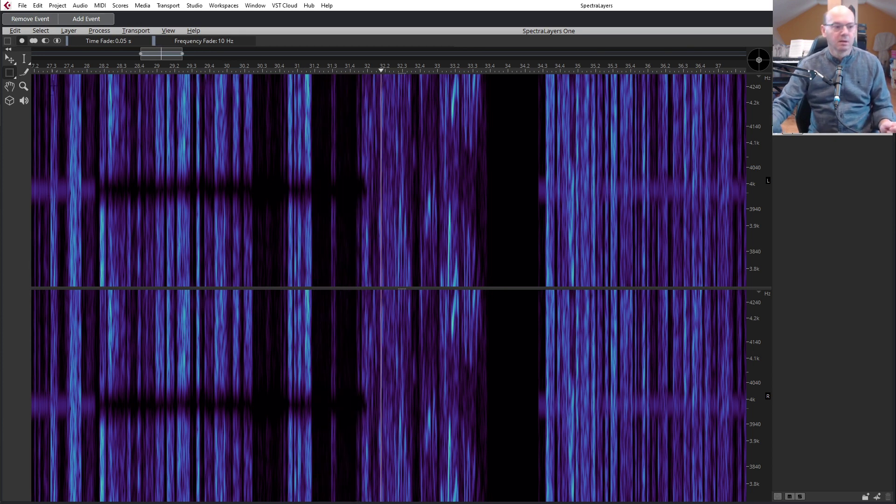
# Zoom out to the entire recording and box-select the 4 kHz band from end to start.
pyautogui.moveTo(182, 54); pyautogui.dragTo(396, 54)
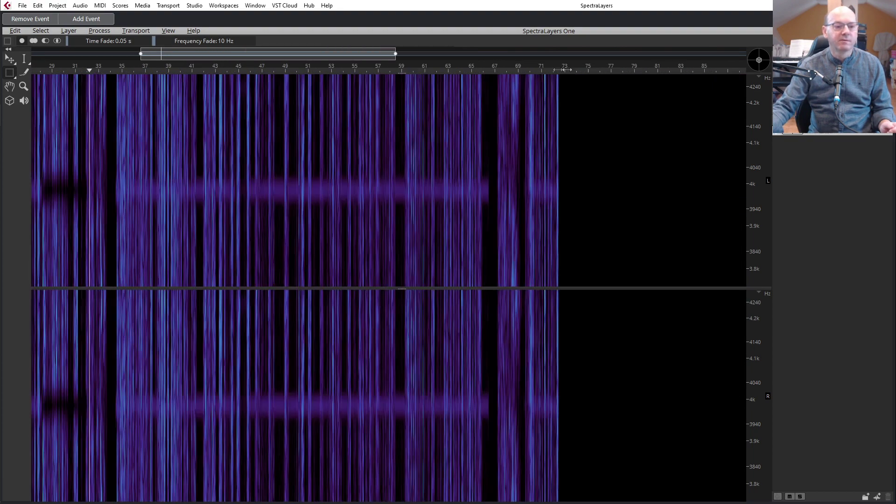
pyautogui.moveTo(565, 70); pyautogui.dragTo(745, 54)
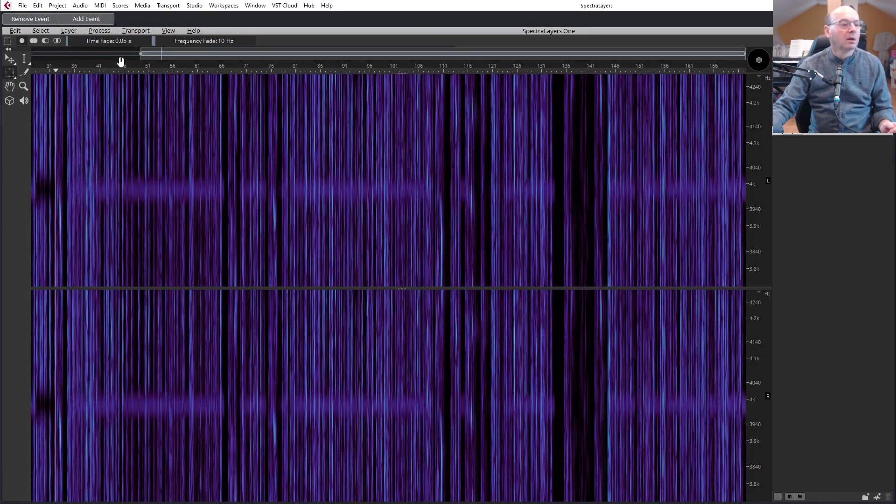
pyautogui.moveTo(140, 54); pyautogui.dragTo(14, 58)
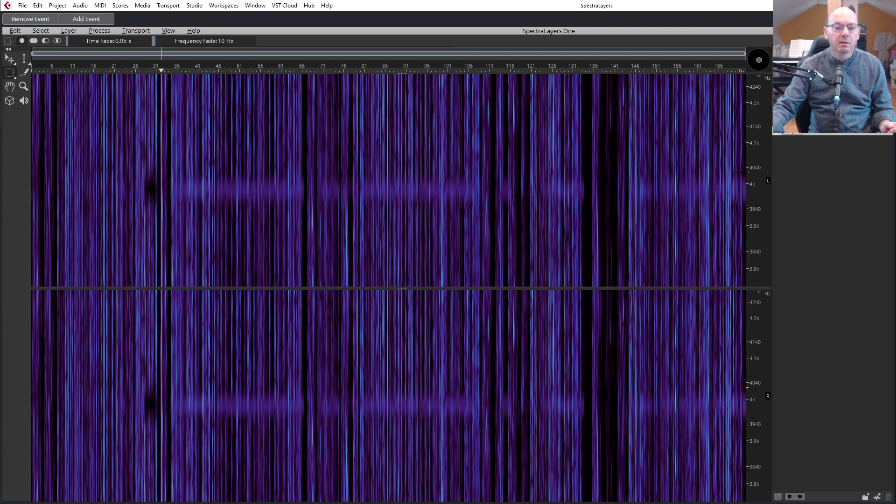
pyautogui.moveTo(744, 173); pyautogui.dragTo(484, 206)
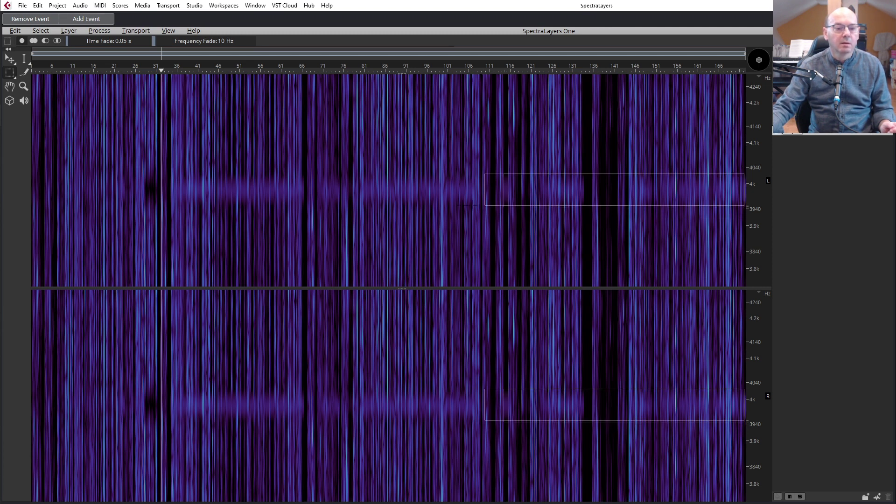
pyautogui.moveTo(70, 205); pyautogui.dragTo(22, 208)
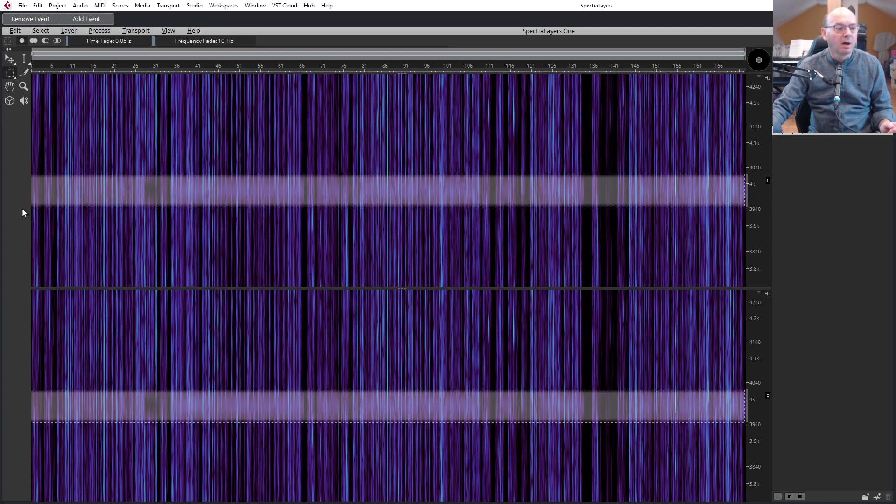
# Delete the full-length 4 kHz band and zoom in to about 6–111 s to check the result.
pyautogui.press('Delete')
pyautogui.click(448, 130)
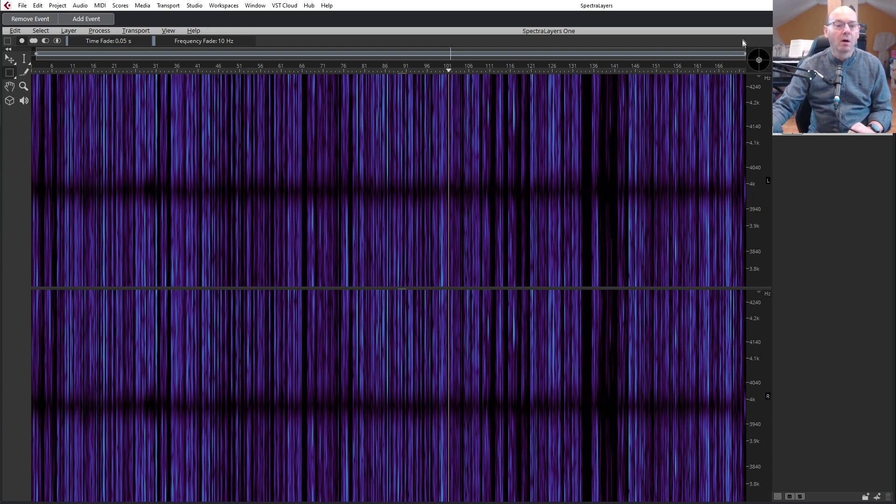
pyautogui.moveTo(744, 53); pyautogui.dragTo(492, 65)
pyautogui.click(286, 179)
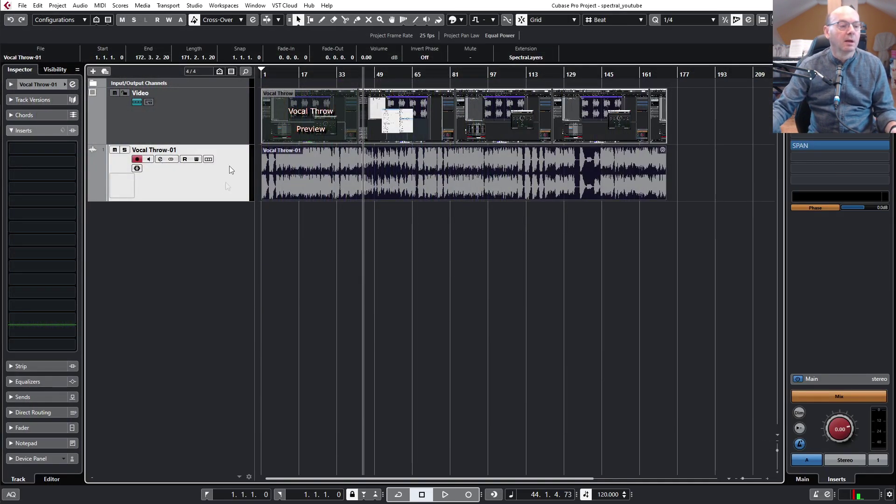
# Set locators around the Vocal Throw-01 event, check the Export > Video settings, then return to SpectraLayers.
pyautogui.press('Home')
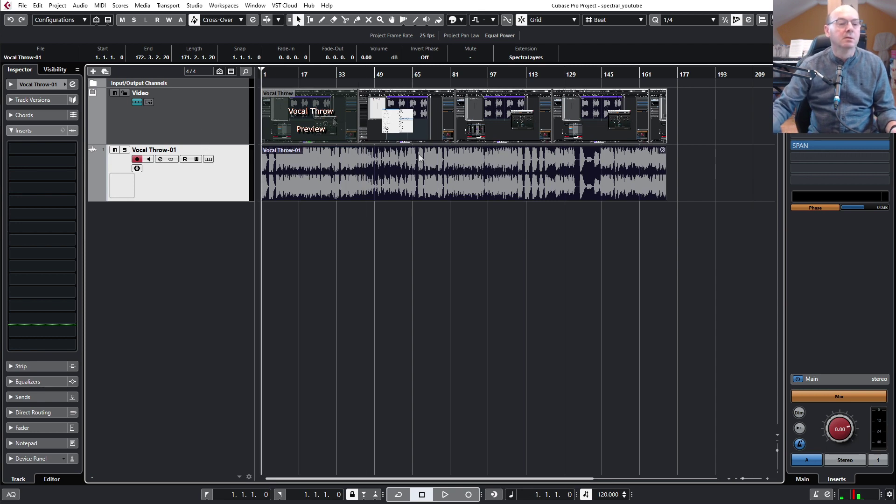
pyautogui.press('p')
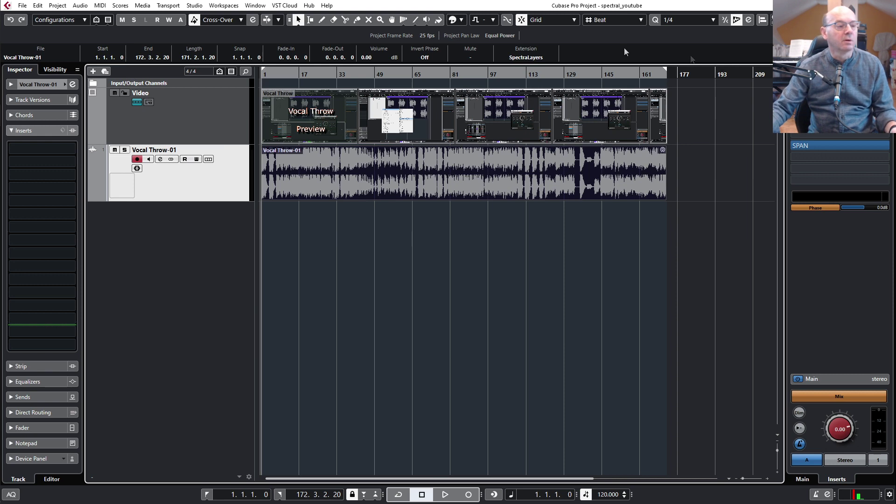
pyautogui.click(22, 7)
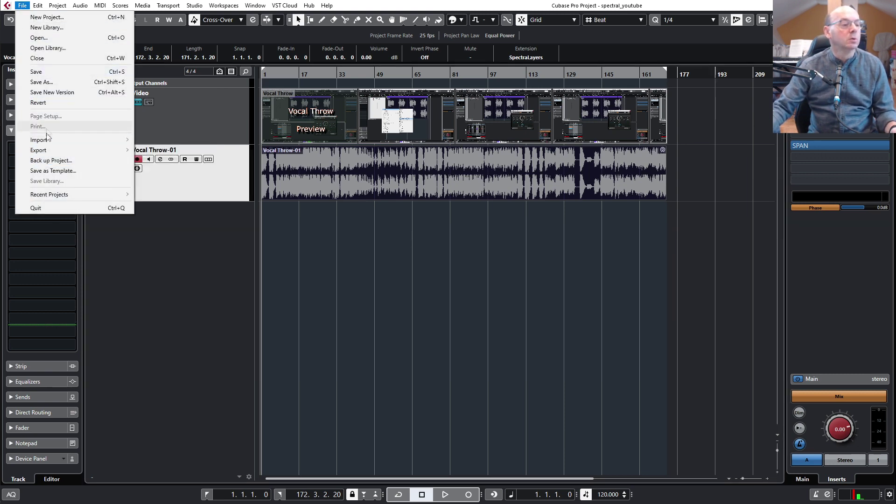
pyautogui.moveTo(47, 150)
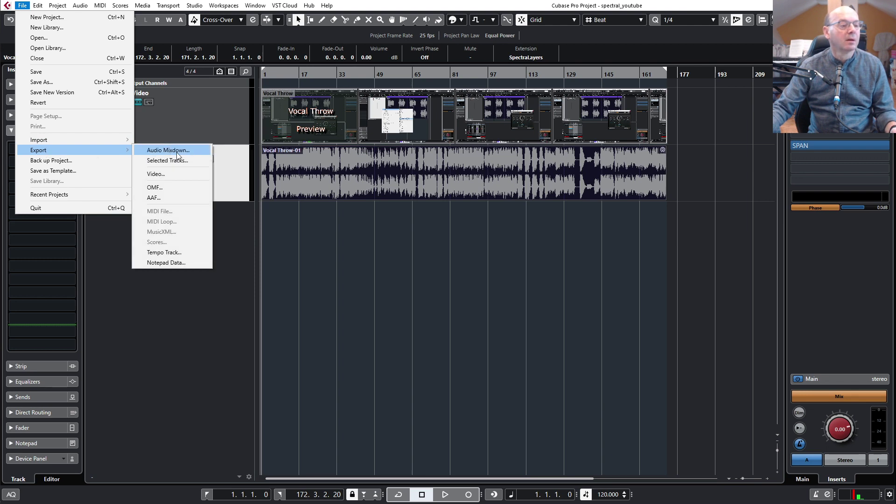
pyautogui.click(166, 173)
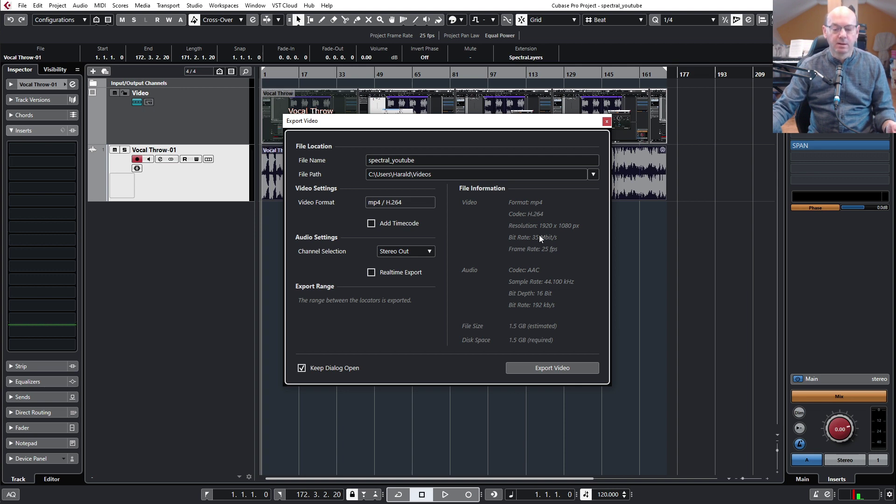
pyautogui.click(607, 121)
pyautogui.click(257, 6)
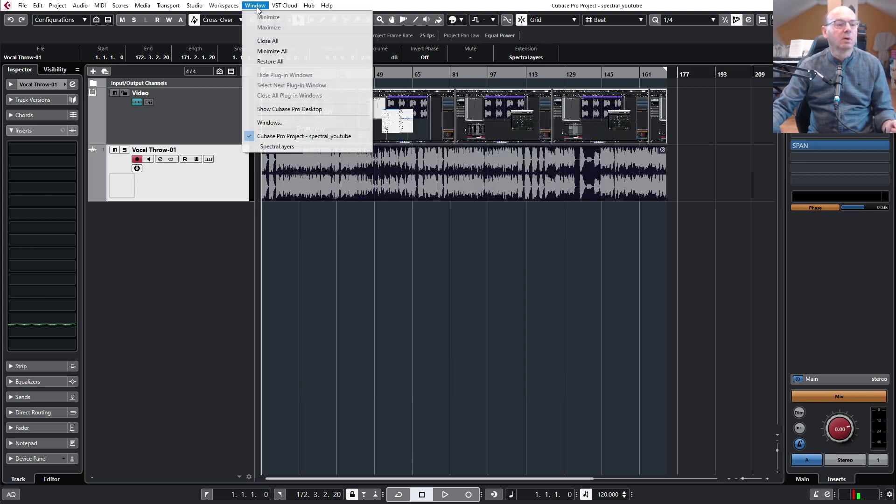
pyautogui.click(277, 146)
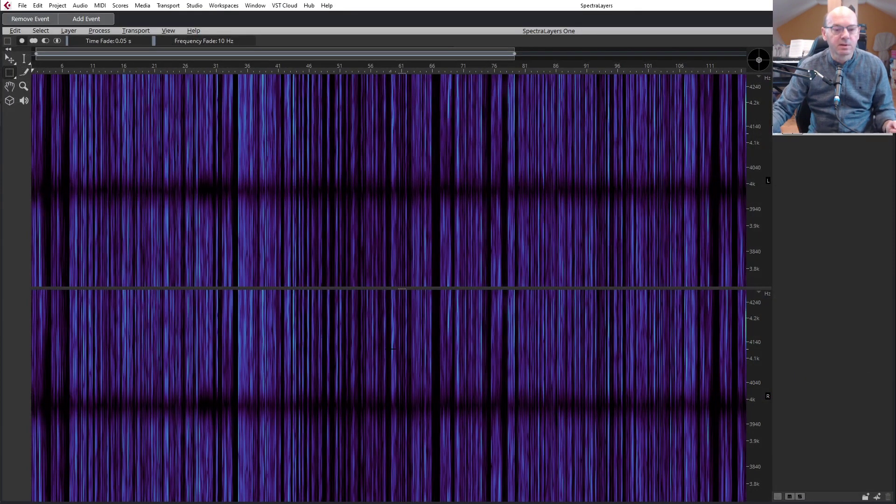